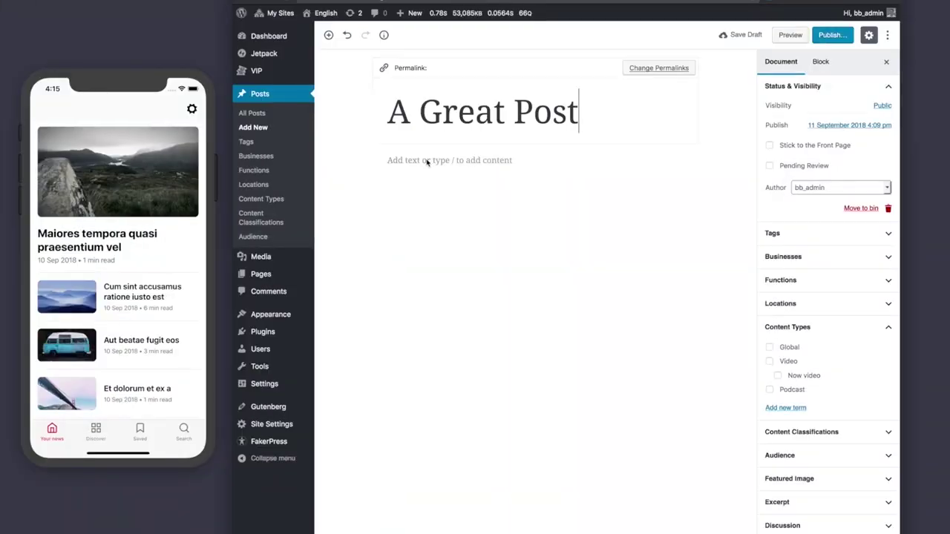
Step: Add an opening body paragraph of filler text beginning "Lorem ipsum dolor sit amet, consectetur adipiscing elit" below the post title
{"action": "left_click", "coordinate": [424, 161]}
{"action": "type", "text": "Lorem ipsum dolor sit amet, consectetur adipiscing elit. Donec libero arcu, rutrum at est eget, iaculis sodales velit. Fusce a pretium nulla. Orci varius natoque penatibus et magnis dis parturient montes, nascetur ridiculus mus. Fusce viverra, nisi a ultrices vestibulum, libero nulla varius felis, in lacinia urna lacus id tortor. Duis ultrices mi at tortor ornare maximus. Duis vel vulputate nisl. Aliquam erat volutpat. Nullam nec blandit lorem."}
{"action": "key", "text": "Return"}
Step: Insert a Callout block titled "This is a callout!" below the paragraph, using the snowy mountain photo from the media library
{"action": "left_click", "coordinate": [364, 262]}
{"action": "left_click", "coordinate": [458, 110]}
{"action": "type", "text": "T"}
{"action": "left_click", "coordinate": [542, 341]}
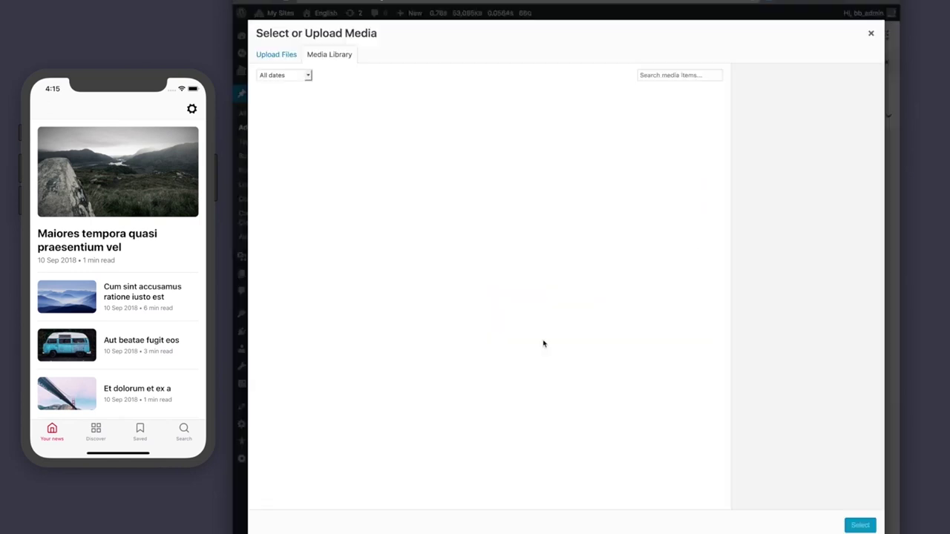
{"action": "left_click", "coordinate": [371, 127]}
{"action": "left_click", "coordinate": [859, 524]}
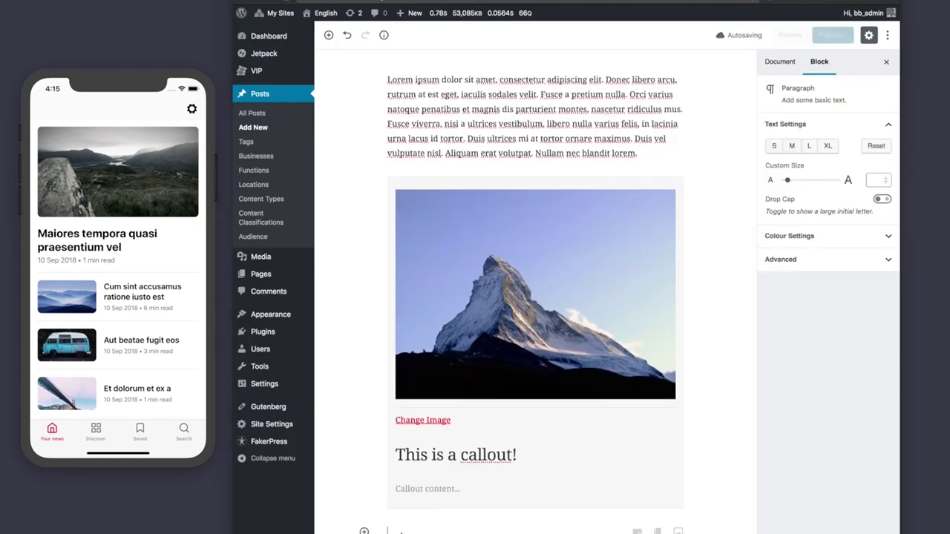
Step: Below the callout, add the "Sed blandit bibendum lorem" paragraph and the quote "unc sed justo efficitur elit imperdiet vestibulum ut sit amet orci." by "Someone great"
{"action": "key", "text": "super+v"}
{"action": "key", "text": "Return"}
{"action": "left_click", "coordinate": [364, 532]}
{"action": "left_click", "coordinate": [459, 475]}
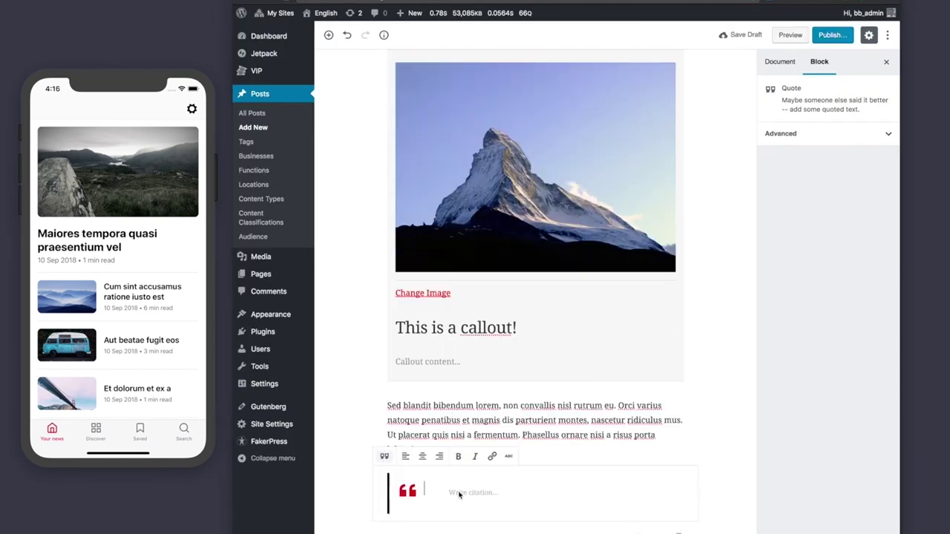
{"action": "type", "text": "unc sed justo efficitur elit imperdiet vestibulum ut sit amet orci."}
Step: Insert a Gallery block below the quote with five media library images: night figure, mountain, strawberry bowl, stone steps and misty forest
{"action": "left_click", "coordinate": [365, 532]}
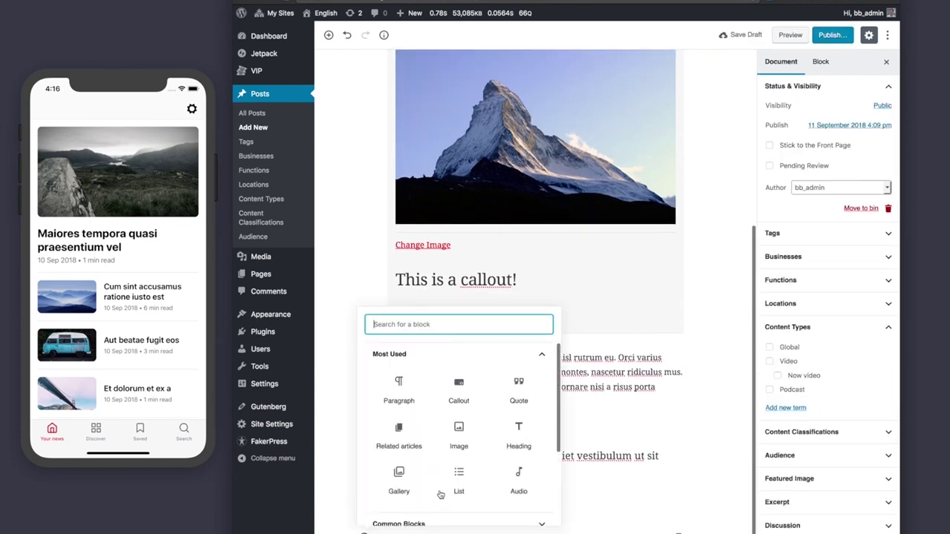
{"action": "left_click", "coordinate": [403, 488]}
{"action": "left_click", "coordinate": [394, 125]}
{"action": "left_click", "coordinate": [468, 126]}
{"action": "left_click", "coordinate": [543, 125]}
{"action": "left_click", "coordinate": [616, 126]}
{"action": "left_click", "coordinate": [691, 126]}
{"action": "left_click", "coordinate": [839, 524]}
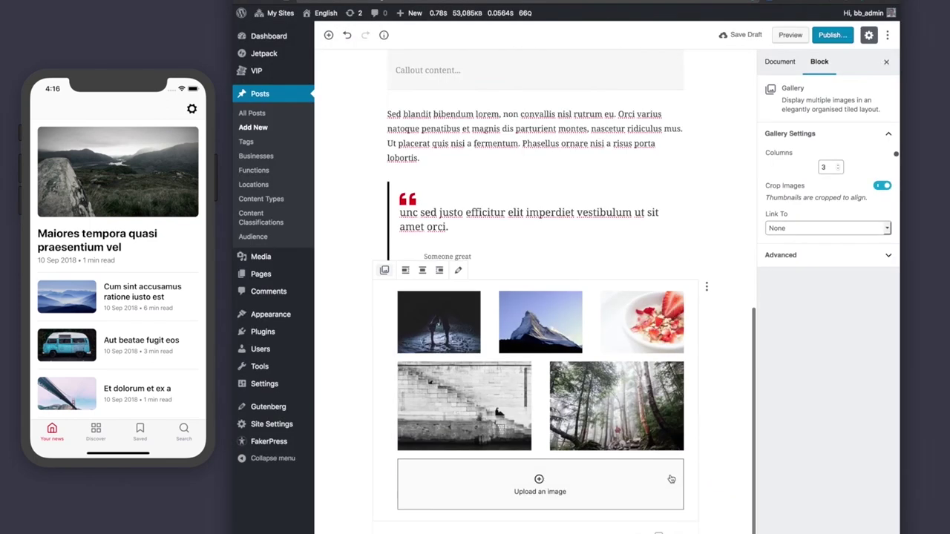
Step: Insert a Related articles block with "Maiores tempora quasi praesentium vel", "Cum sint accusamus ratione iusto est" and "Aut beatae fugit eos"
{"action": "left_click", "coordinate": [364, 532]}
{"action": "type", "text": "rel"}
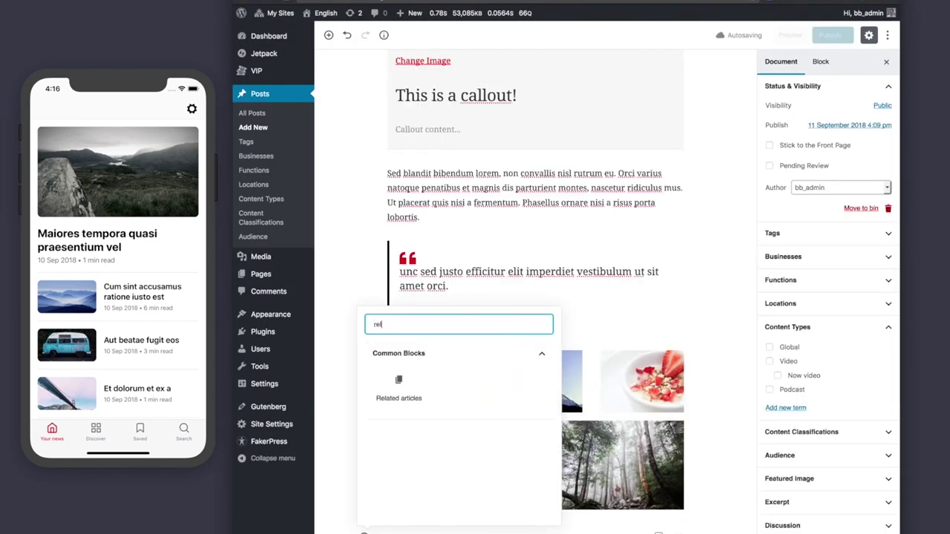
{"action": "left_click", "coordinate": [403, 386]}
{"action": "scroll", "coordinate": [490, 483], "scroll_direction": "down", "scroll_amount": 1}
{"action": "left_click", "coordinate": [486, 468]}
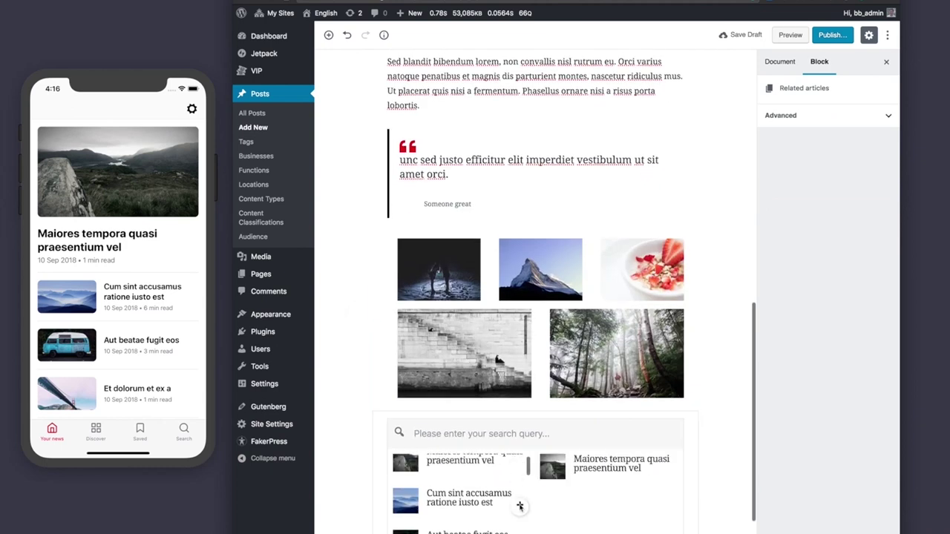
{"action": "left_click", "coordinate": [512, 504]}
{"action": "scroll", "coordinate": [519, 507], "scroll_direction": "down", "scroll_amount": 3}
{"action": "left_click", "coordinate": [483, 479]}
{"action": "left_click", "coordinate": [725, 467]}
Step: Set the husky dog photo from the media library as the post's featured image
{"action": "scroll", "coordinate": [831, 483], "scroll_direction": "down", "scroll_amount": 4}
{"action": "left_click", "coordinate": [886, 332]}
{"action": "left_click", "coordinate": [826, 353]}
{"action": "left_click", "coordinate": [449, 366]}
{"action": "left_click", "coordinate": [859, 525]}
Step: Publish the post and refresh the news feed in the iPhone simulator's app
{"action": "left_click", "coordinate": [836, 35]}
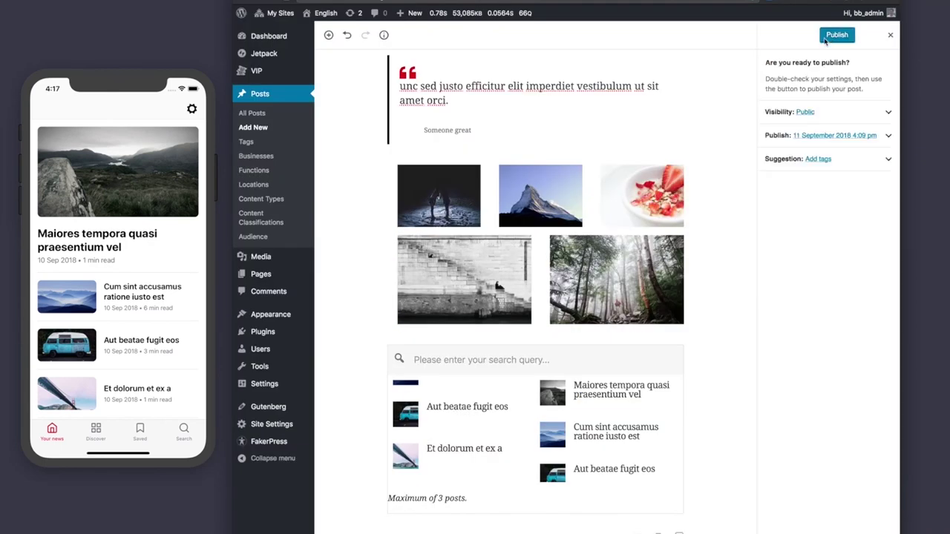
{"action": "left_click", "coordinate": [825, 40]}
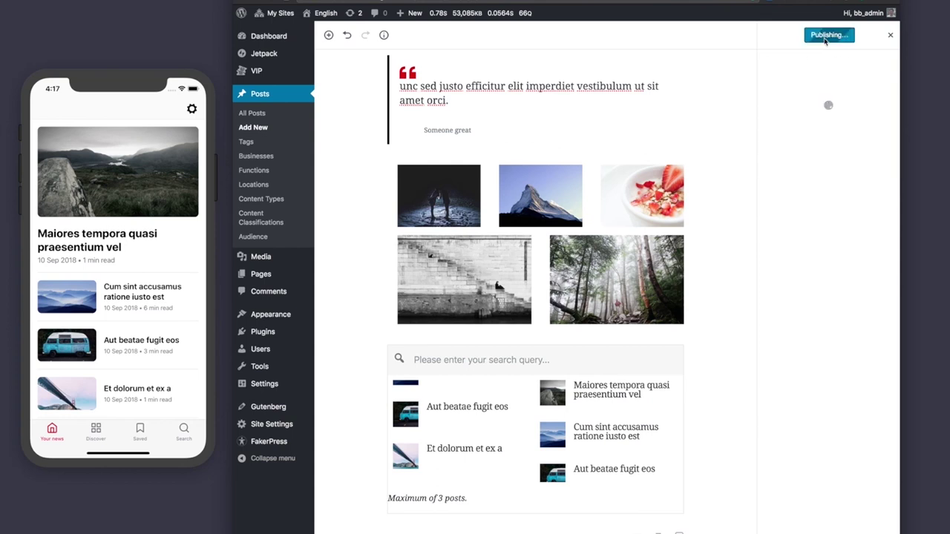
{"action": "left_click", "coordinate": [136, 84]}
{"action": "left_click_drag", "start_coordinate": [100, 144], "coordinate": [165, 310]}
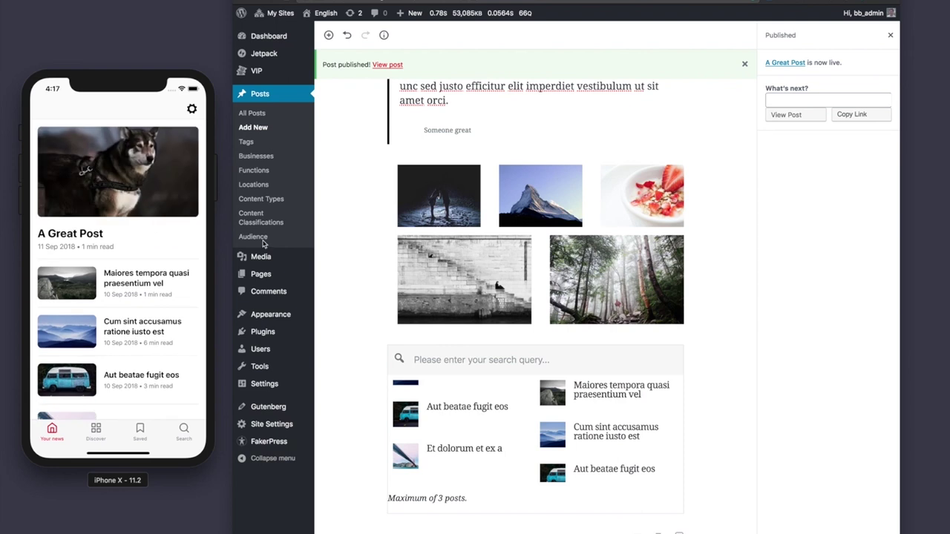
Step: Open "A Great Post" in the phone app and check its text, callout, quote and gallery
{"action": "left_click", "coordinate": [123, 236]}
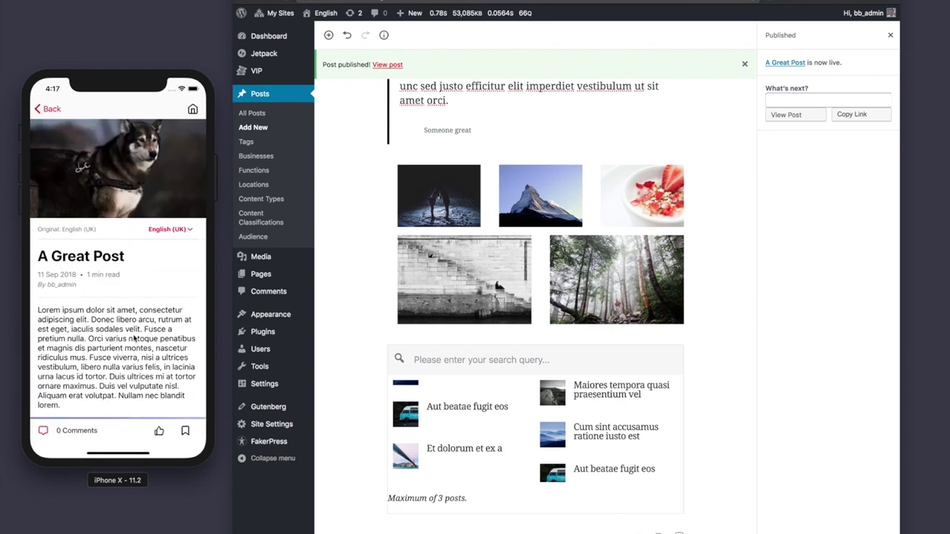
{"action": "scroll", "coordinate": [129, 334], "scroll_direction": "down", "scroll_amount": 5}
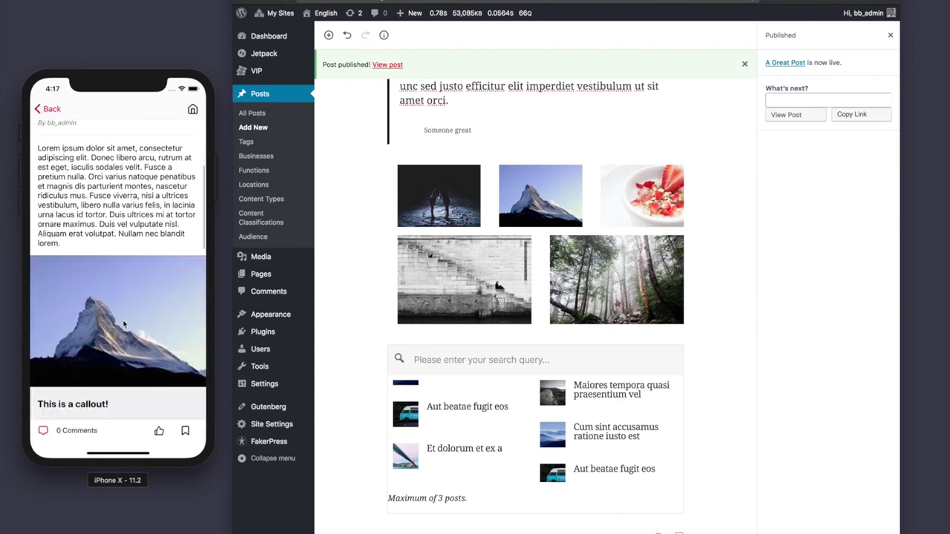
{"action": "scroll", "coordinate": [124, 324], "scroll_direction": "down", "scroll_amount": 5}
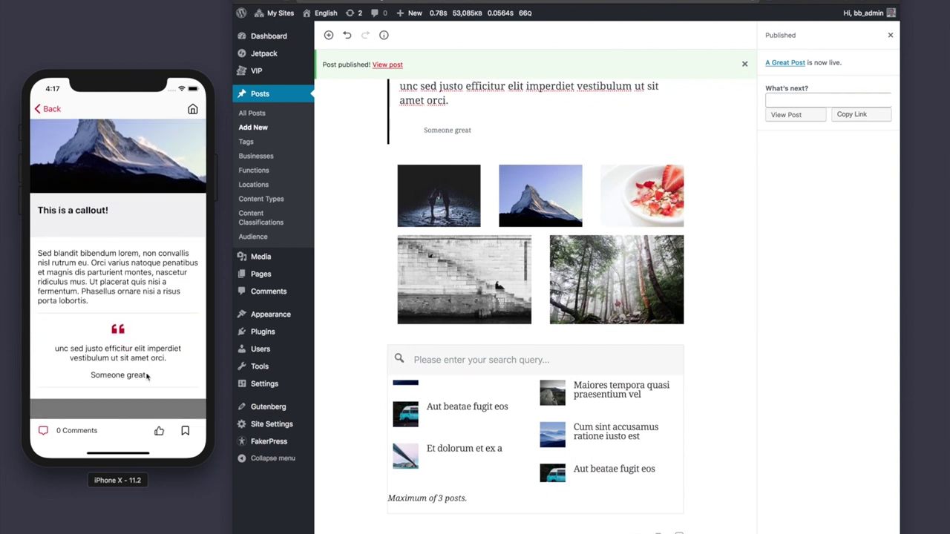
{"action": "scroll", "coordinate": [147, 376], "scroll_direction": "down", "scroll_amount": 3}
Step: Browse the post's gallery images full screen in the phone app, close the viewer and check the rest of the article
{"action": "left_click", "coordinate": [170, 373]}
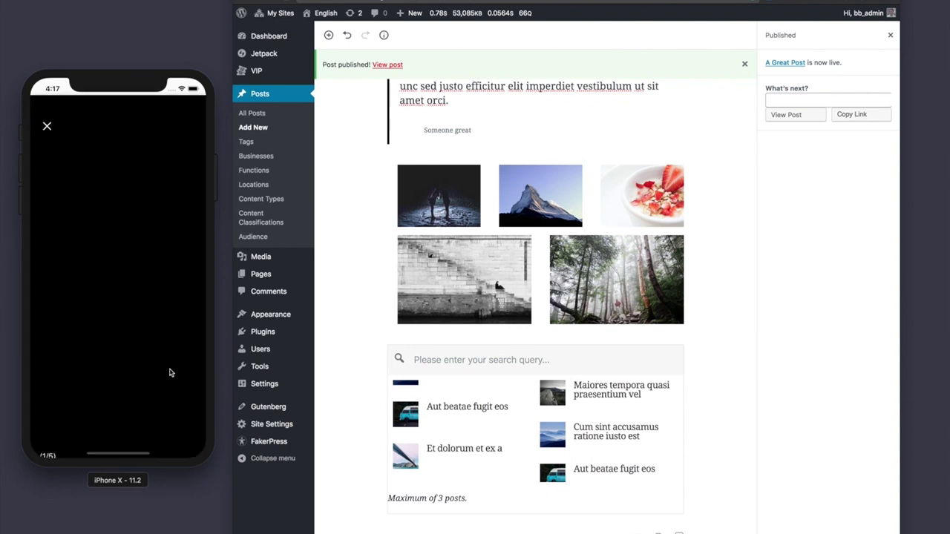
{"action": "left_click_drag", "start_coordinate": [176, 320], "coordinate": [97, 324]}
{"action": "left_click_drag", "start_coordinate": [186, 322], "coordinate": [32, 334]}
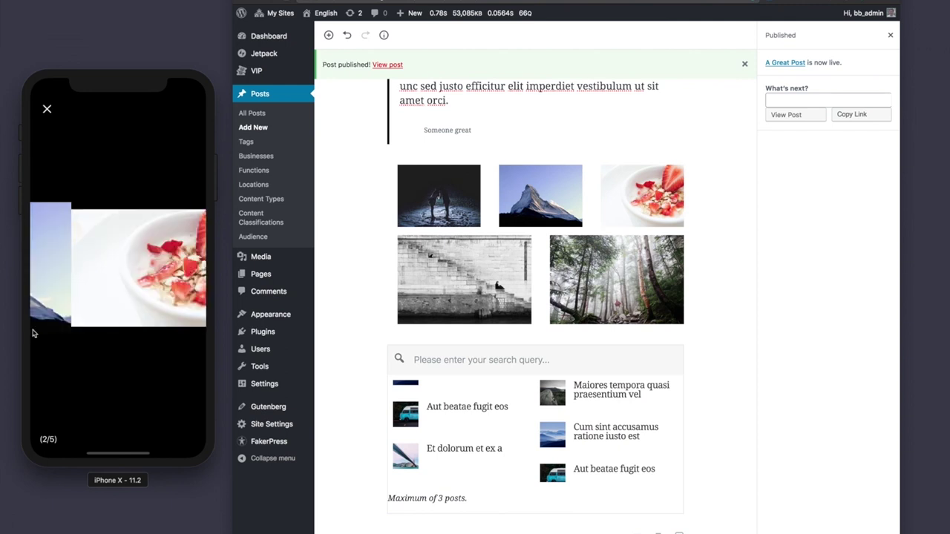
{"action": "left_click_drag", "start_coordinate": [178, 338], "coordinate": [35, 321]}
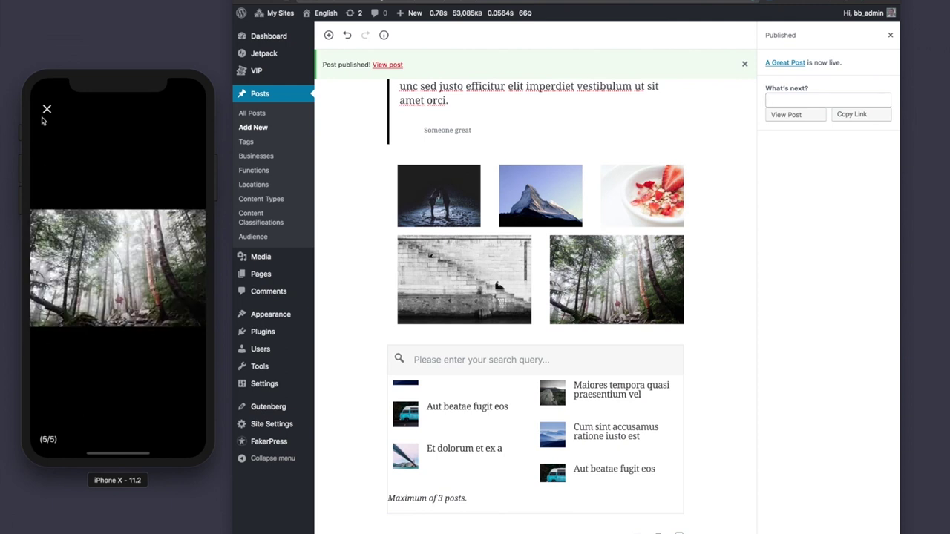
{"action": "left_click", "coordinate": [45, 109]}
{"action": "mouse_move", "coordinate": [103, 334]}
{"action": "left_mouse_down"}
{"action": "mouse_move", "coordinate": [97, 246]}
{"action": "mouse_move", "coordinate": [100, 348]}
{"action": "left_mouse_up"}
{"action": "scroll", "coordinate": [96, 247], "scroll_direction": "down", "scroll_amount": 2}
Step: Review the finished Amnesty International home page from the hero banner down to the footer
{"action": "scroll", "coordinate": [95, 230], "scroll_direction": "down", "scroll_amount": 4}
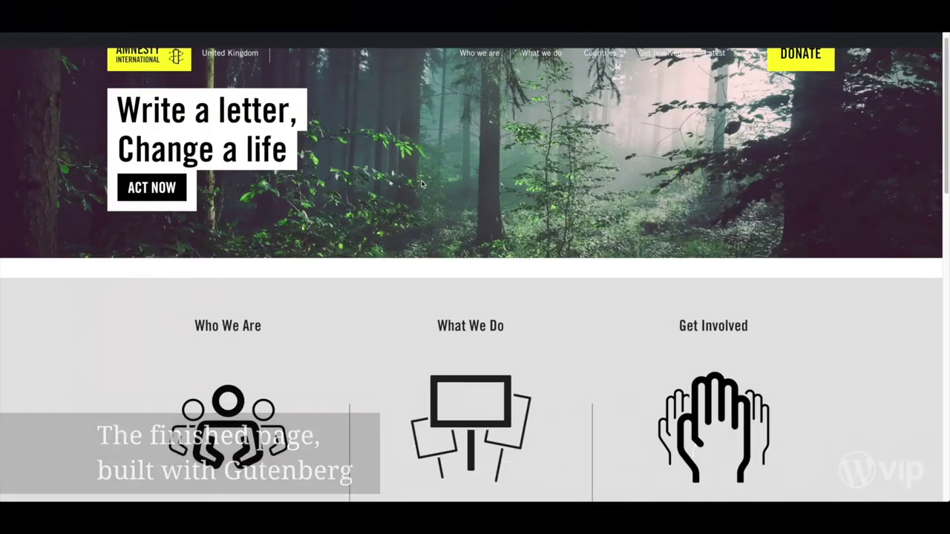
{"action": "scroll", "coordinate": [425, 178], "scroll_direction": "down", "scroll_amount": 5}
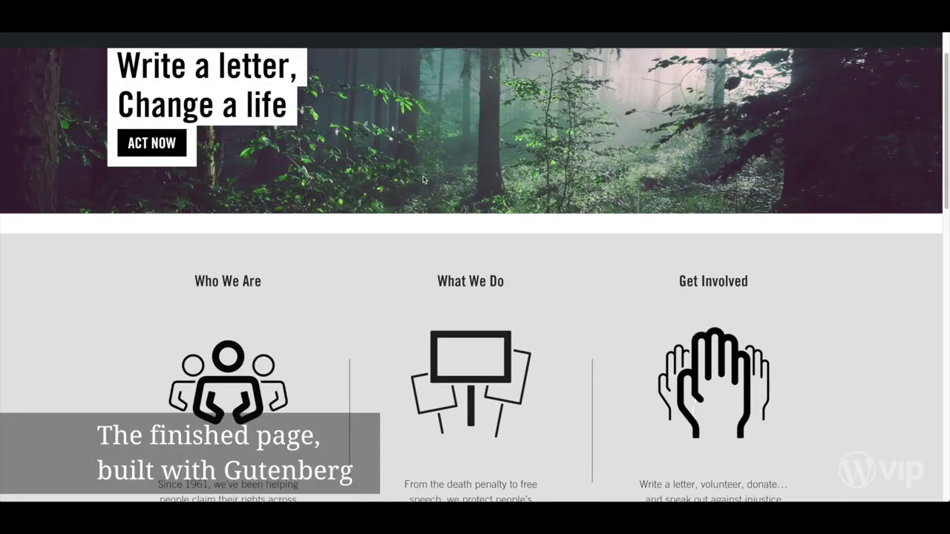
{"action": "scroll", "coordinate": [424, 178], "scroll_direction": "down", "scroll_amount": 6}
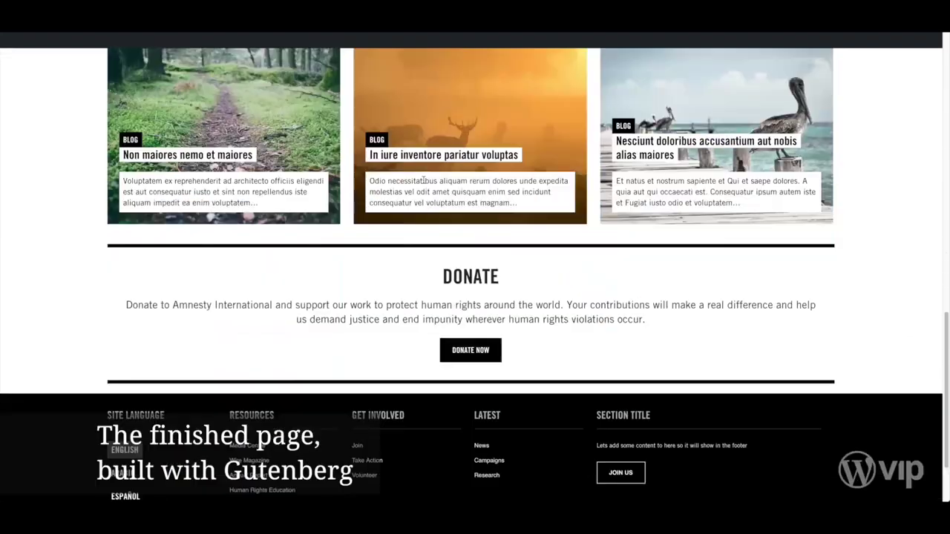
{"action": "scroll", "coordinate": [355, 202], "scroll_direction": "up", "scroll_amount": 10}
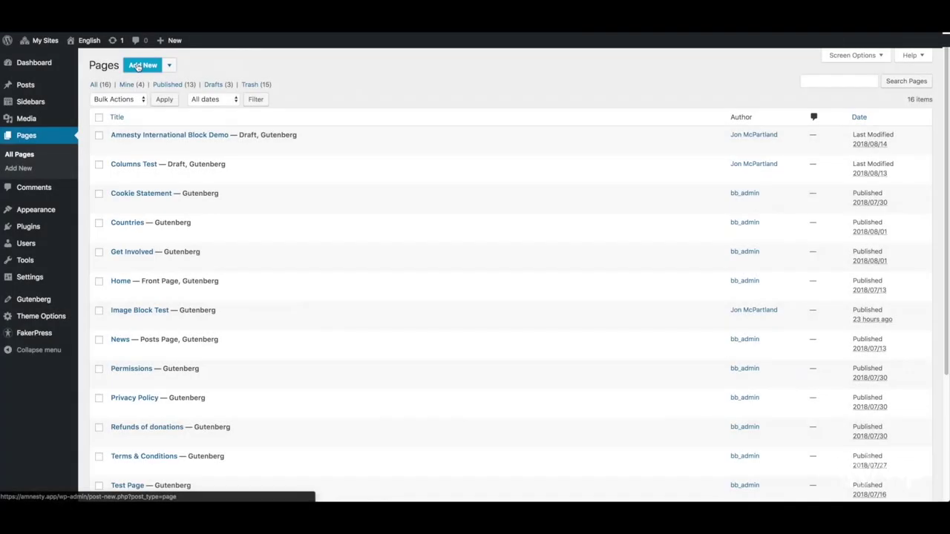
Step: Create a page titled "Amnesty International Gutenberg Example" with the paragraph "We're going to run through some of the custom blocks Big Bite have created for Amnesty."
{"action": "left_click", "coordinate": [142, 64]}
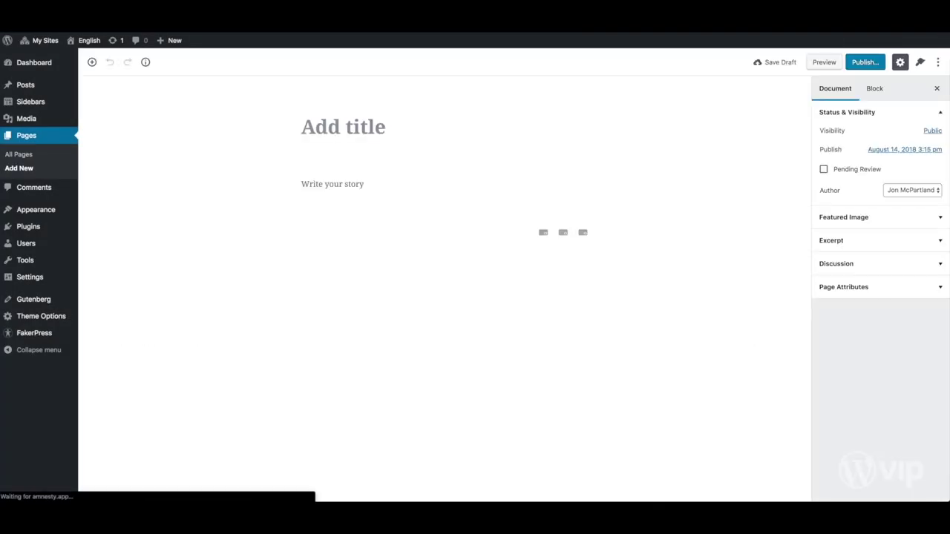
{"action": "type", "text": "Amnesty International Gutenberg Example"}
{"action": "key", "text": "Return"}
{"action": "type", "text": "We're going to run through some of the custom blocks Big Bite have created for Amnesty"}
Step: Insert a Hero block titled "Write a letter, Change a life" with a linked "ACT NOW" call to action and the forest featured image
{"action": "left_click", "coordinate": [275, 271]}
{"action": "left_click", "coordinate": [408, 115]}
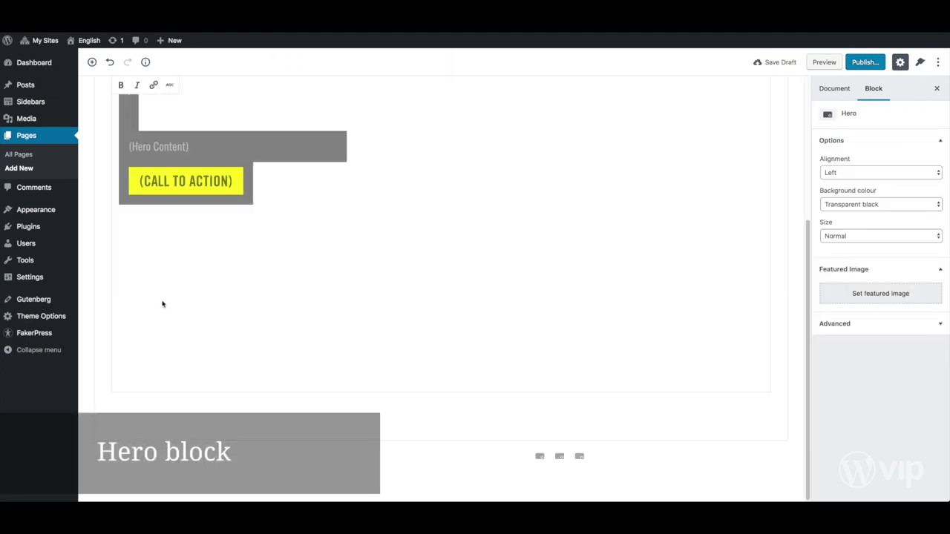
{"action": "scroll", "coordinate": [256, 298], "scroll_direction": "up", "scroll_amount": 3}
{"action": "type", "text": "Write a letter, Change a life"}
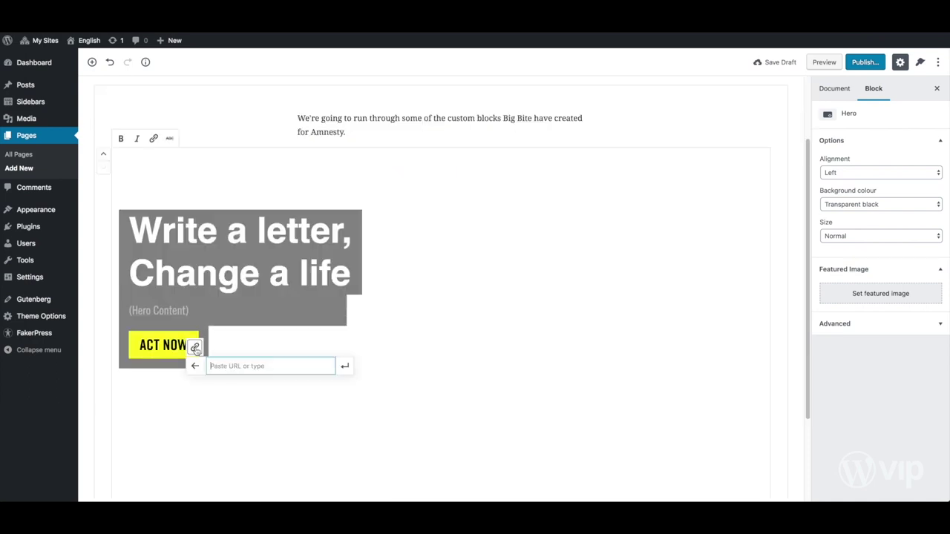
{"action": "left_click", "coordinate": [345, 369]}
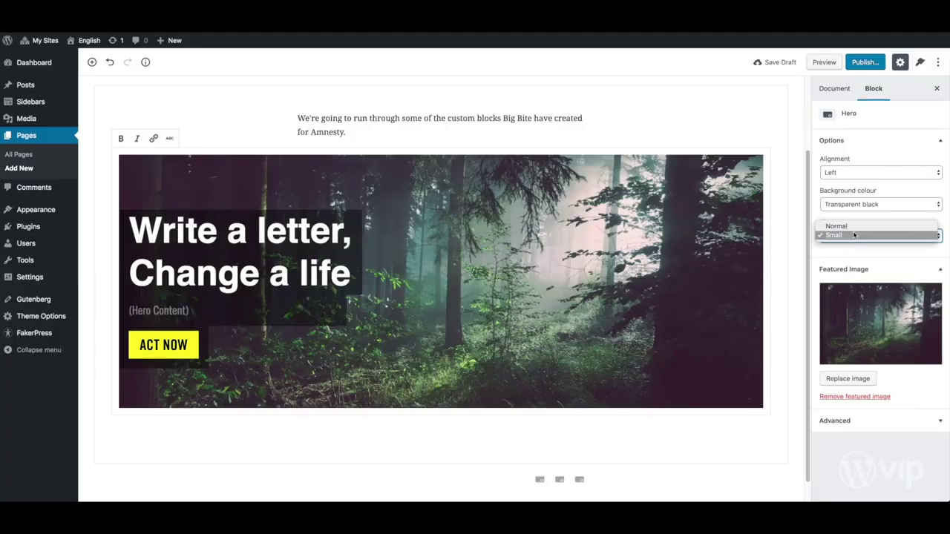
Step: Set the hero's size to Small, background colour to White and alignment to Left, and move it above the intro paragraph
{"action": "left_click", "coordinate": [839, 235]}
{"action": "left_click", "coordinate": [881, 204]}
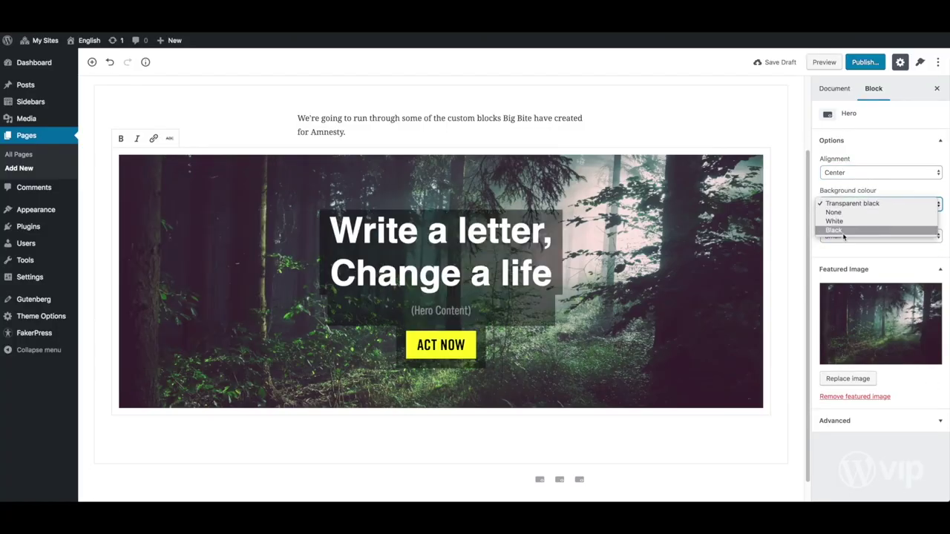
{"action": "left_click", "coordinate": [843, 231]}
{"action": "left_click", "coordinate": [845, 204]}
{"action": "left_click", "coordinate": [845, 195]}
{"action": "left_click", "coordinate": [844, 172]}
{"action": "left_click", "coordinate": [844, 163]}
{"action": "scroll", "coordinate": [656, 235], "scroll_direction": "up", "scroll_amount": 1}
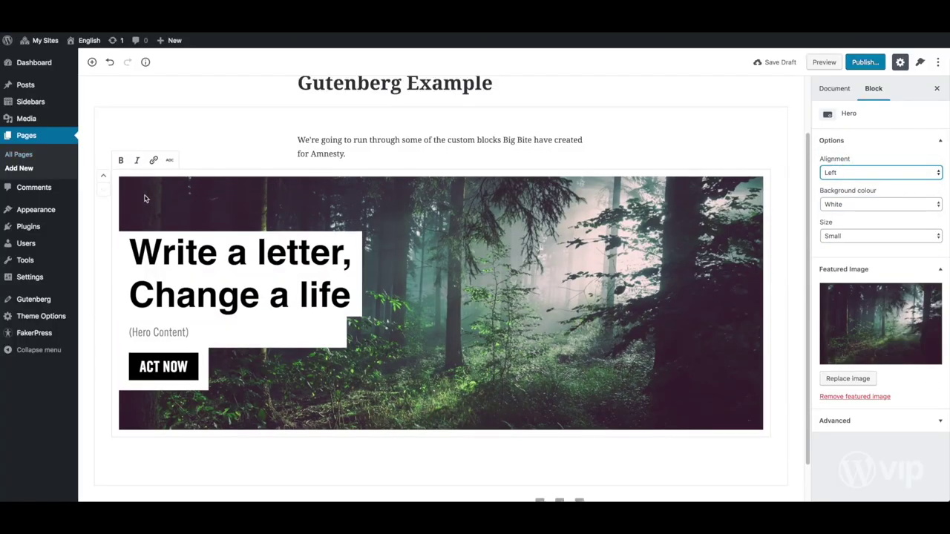
{"action": "left_click", "coordinate": [104, 179]}
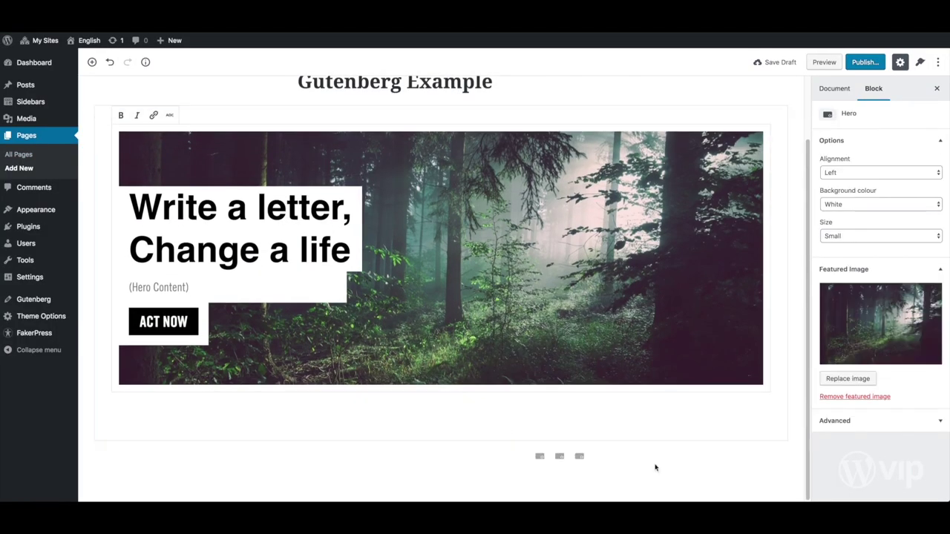
Step: Insert a Section block with a grey background below the hero and add a Links with Icons Group inside it
{"action": "left_click", "coordinate": [275, 457]}
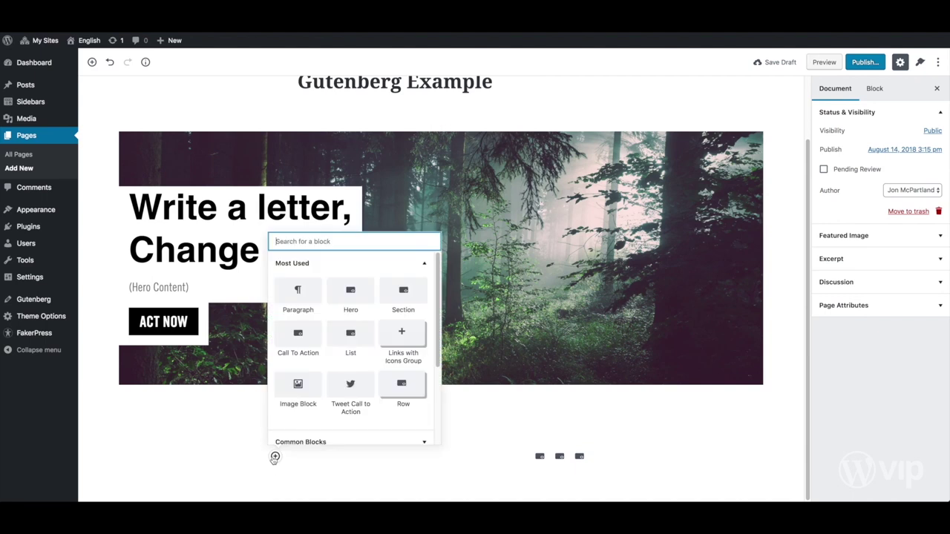
{"action": "left_click", "coordinate": [394, 297]}
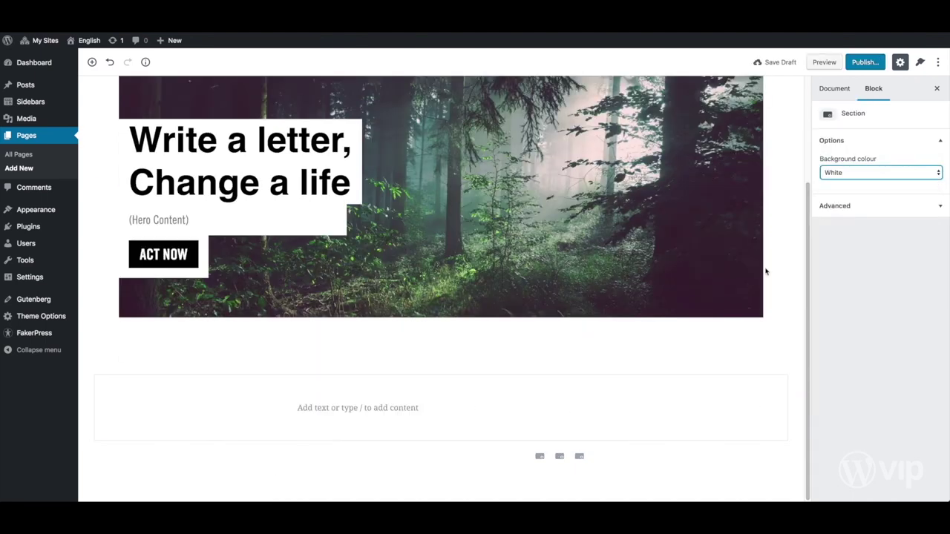
{"action": "left_click", "coordinate": [575, 407]}
{"action": "left_click", "coordinate": [701, 284]}
{"action": "scroll", "coordinate": [371, 382], "scroll_direction": "down", "scroll_amount": 3}
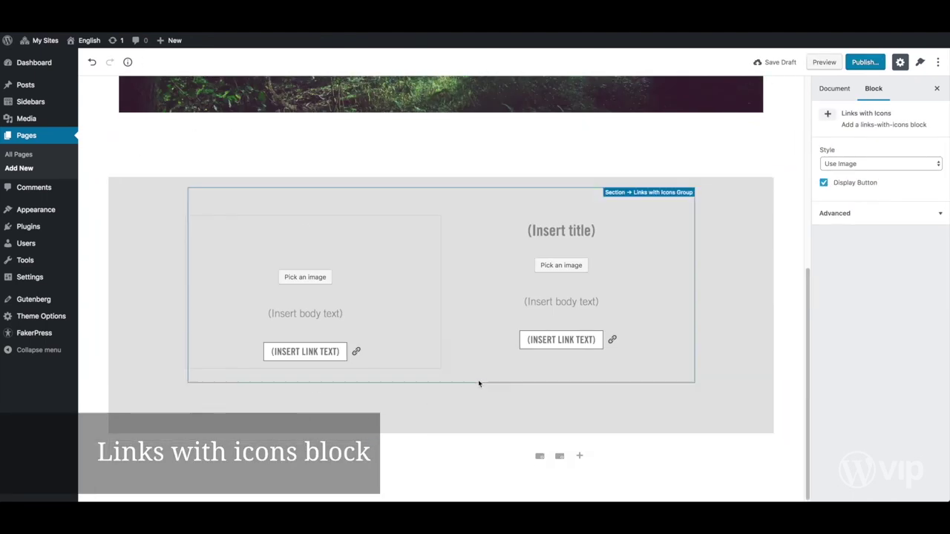
Step: Set the Links with Icons Group to a quantity of 3 with Horizontal orientation and no background colour
{"action": "left_click", "coordinate": [859, 236]}
{"action": "left_click", "coordinate": [859, 238]}
{"action": "left_click", "coordinate": [854, 204]}
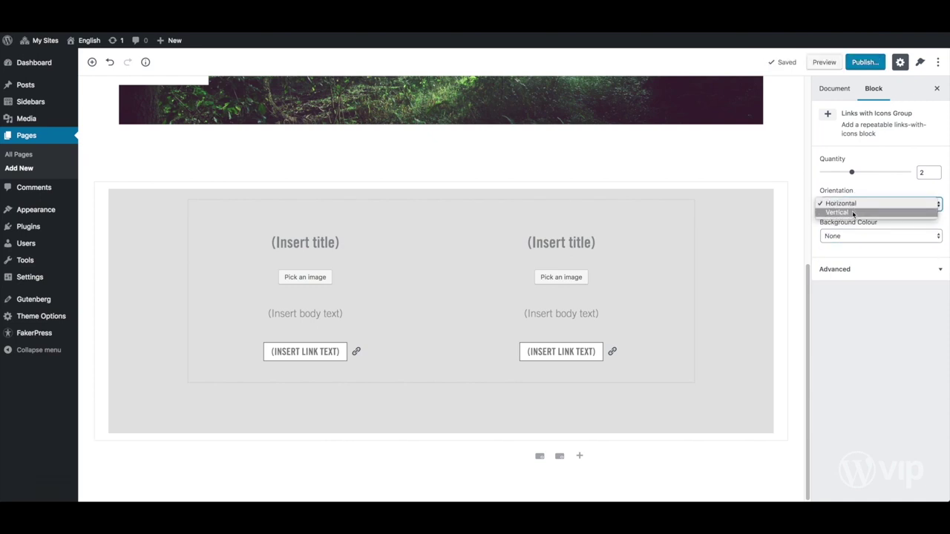
{"action": "left_click", "coordinate": [936, 170]}
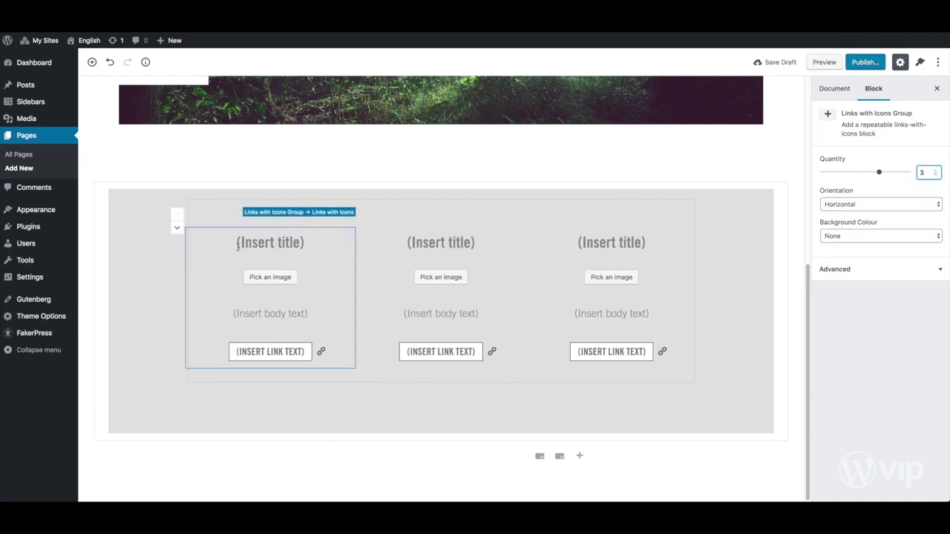
Step: Title the first link "Who We Are" and complete all three with icons, body text and "READ OUR STORY", "BROWSE THE ISSUES" and "TAKE ACTION" buttons
{"action": "left_click", "coordinate": [262, 246]}
{"action": "type", "text": "Who We Are"}
{"action": "left_click", "coordinate": [270, 288]}
{"action": "left_click", "coordinate": [637, 392]}
{"action": "left_click", "coordinate": [908, 471]}
{"action": "scroll", "coordinate": [346, 401], "scroll_direction": "down", "scroll_amount": 2}
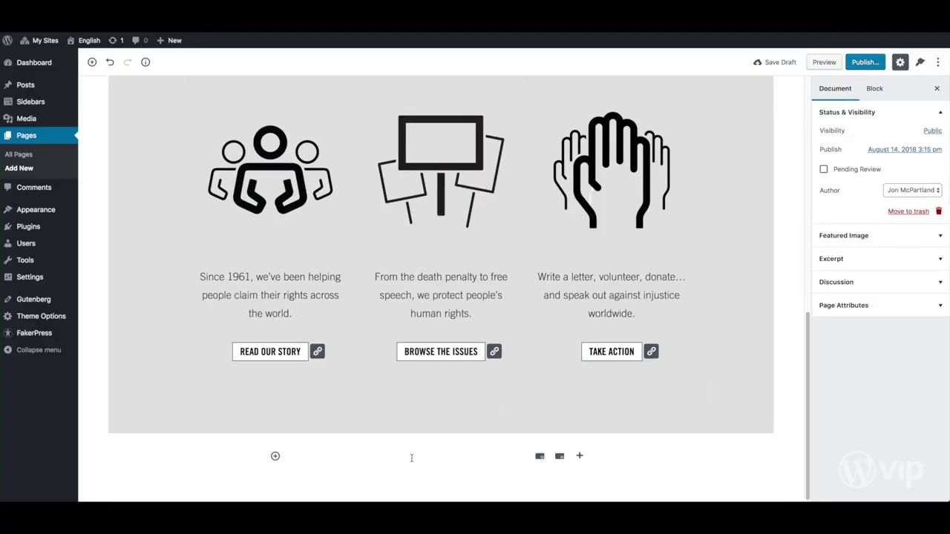
Step: Insert a List block below the grey section, showing posts from the Blog category
{"action": "left_click", "coordinate": [276, 456]}
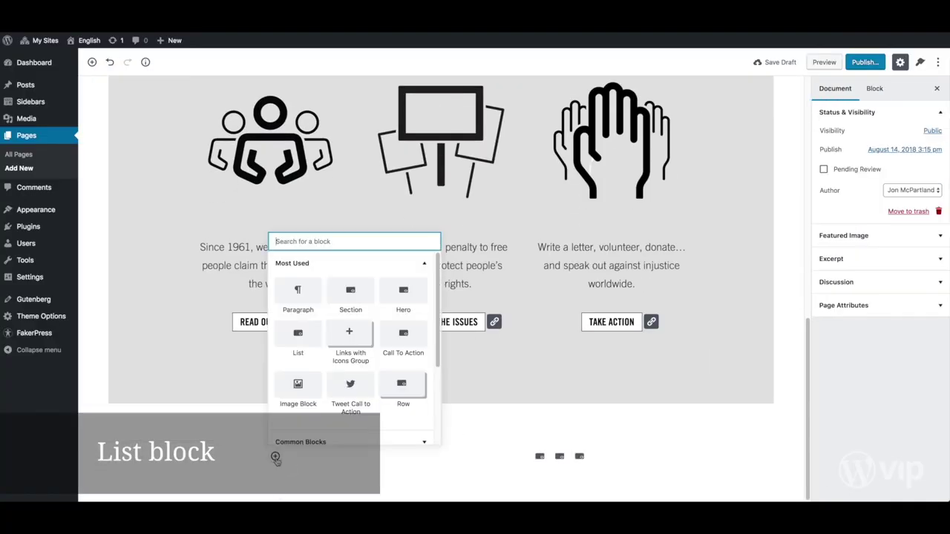
{"action": "left_click_drag", "start_coordinate": [297, 338], "coordinate": [300, 405]}
{"action": "left_click", "coordinate": [876, 237]}
{"action": "left_click", "coordinate": [831, 259]}
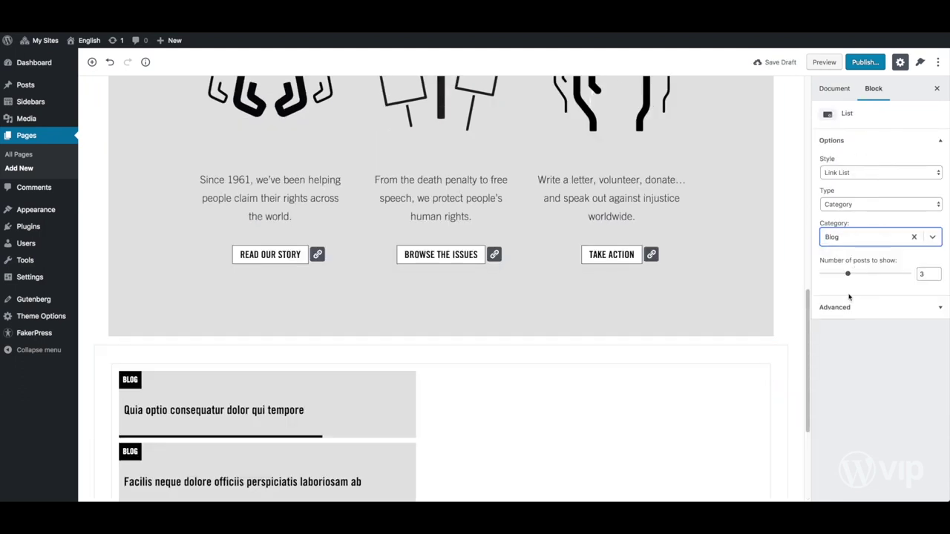
Step: Change the List block's style from a link list to Grid, keeping the Blog category as its source
{"action": "scroll", "coordinate": [735, 354], "scroll_direction": "down", "scroll_amount": 3}
{"action": "left_click", "coordinate": [843, 175]}
{"action": "left_click", "coordinate": [853, 171]}
{"action": "left_click", "coordinate": [880, 204]}
{"action": "left_click", "coordinate": [846, 213]}
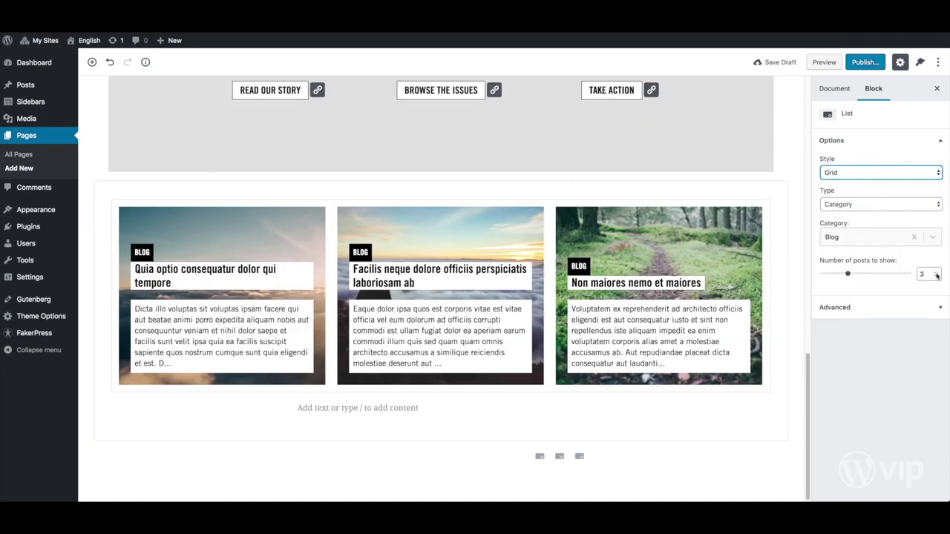
Step: Try different post counts in the grid and settle on 5 posts to show
{"action": "left_click", "coordinate": [933, 272]}
{"action": "left_click", "coordinate": [933, 272]}
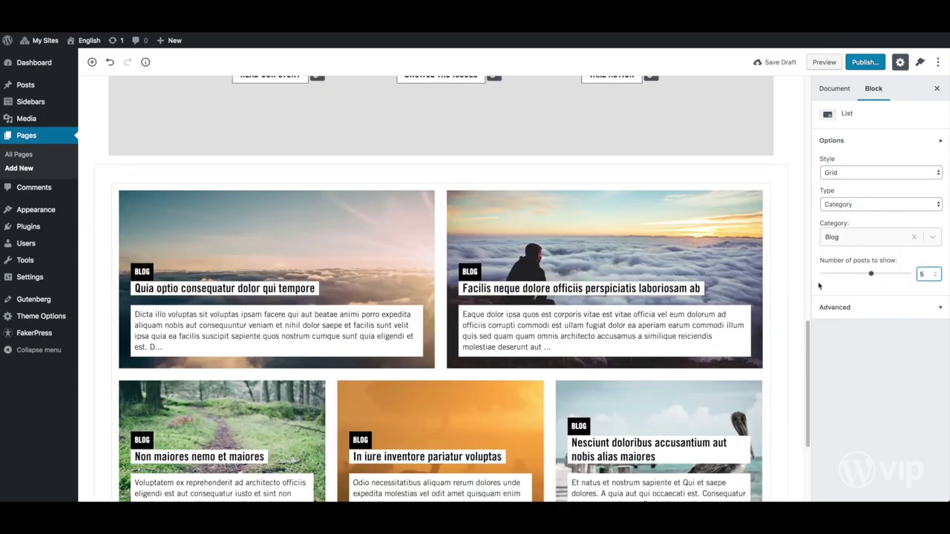
{"action": "key", "text": "Up"}
{"action": "key", "text": "Up"}
{"action": "key", "text": "Up"}
{"action": "key", "text": "Down"}
{"action": "key", "text": "Down"}
{"action": "key", "text": "Down"}
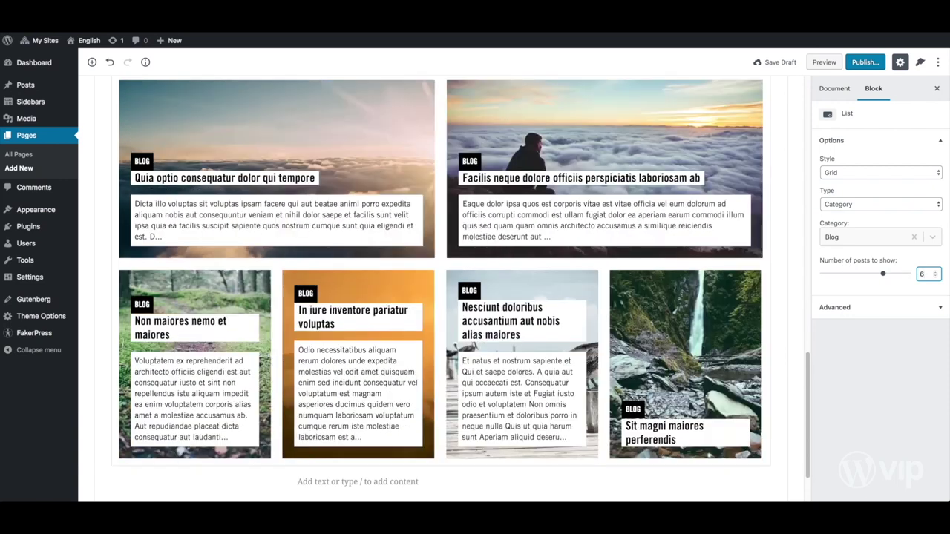
Step: Insert a Call To Action block below the post grid with the heading "DONATE", donation appeal text and a "DONATE NOW" button, and change its background style
{"action": "scroll", "coordinate": [587, 278], "scroll_direction": "down", "scroll_amount": 2}
{"action": "left_click", "coordinate": [511, 414]}
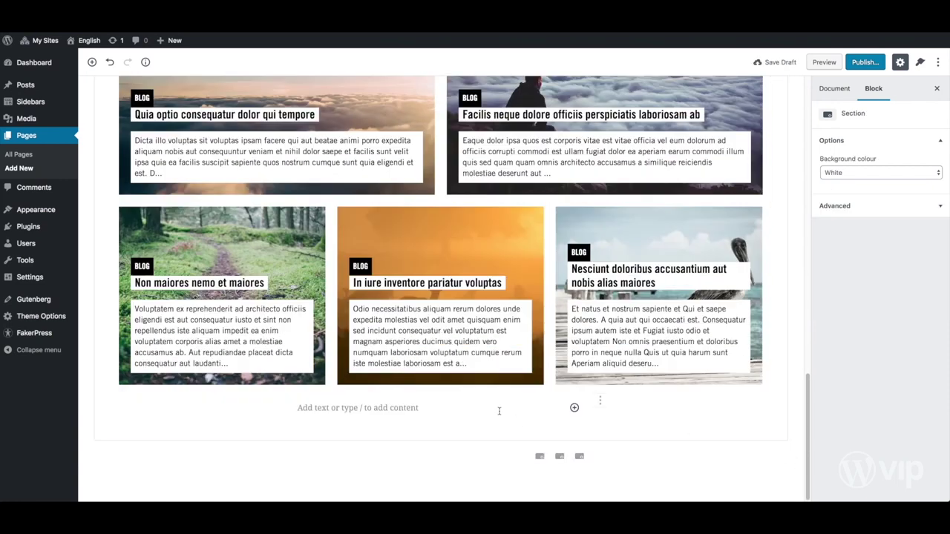
{"action": "left_click", "coordinate": [571, 409]}
{"action": "left_click", "coordinate": [691, 304]}
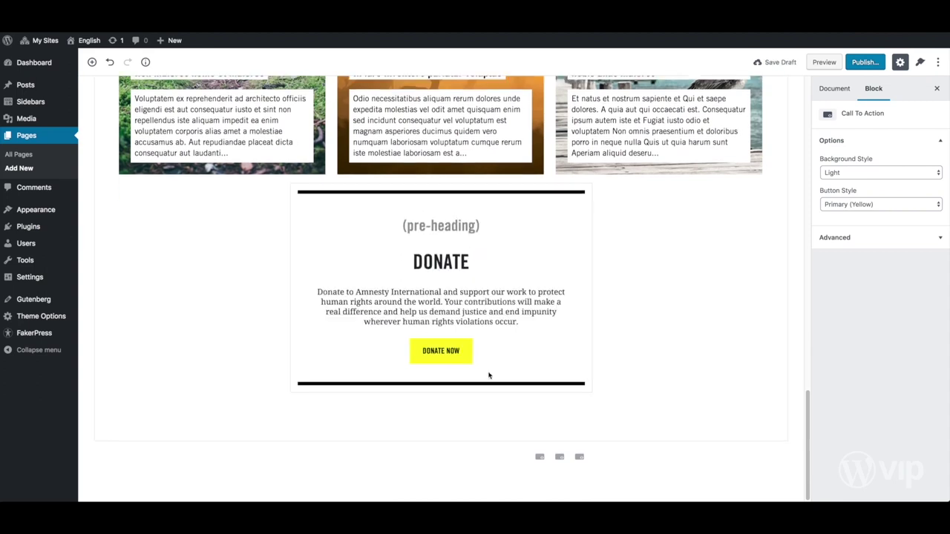
{"action": "left_click", "coordinate": [861, 172]}
{"action": "left_click", "coordinate": [861, 182]}
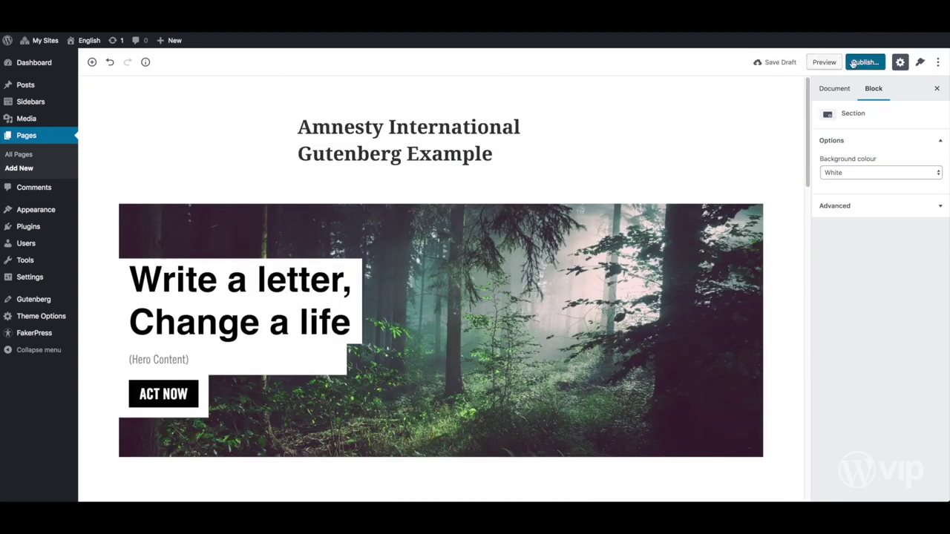
Step: Publish the Amnesty International Gutenberg Example page and review the live version from the hero down to the post grid
{"action": "left_click", "coordinate": [854, 63]}
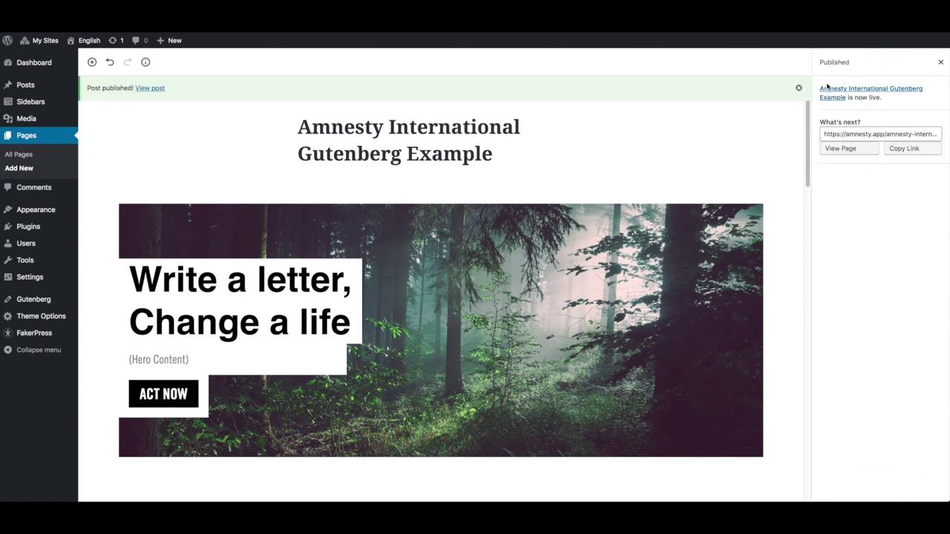
{"action": "left_click", "coordinate": [824, 94]}
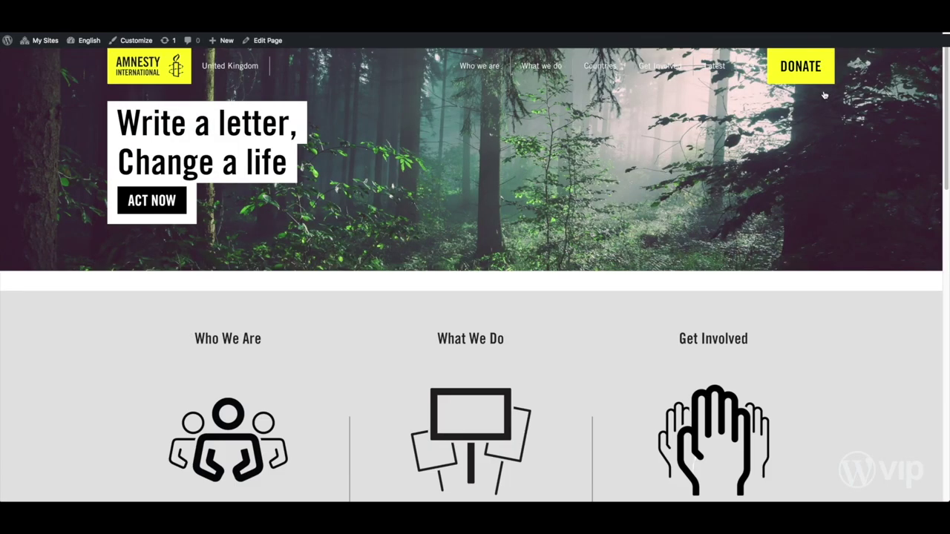
{"action": "scroll", "coordinate": [421, 183], "scroll_direction": "down", "scroll_amount": 8}
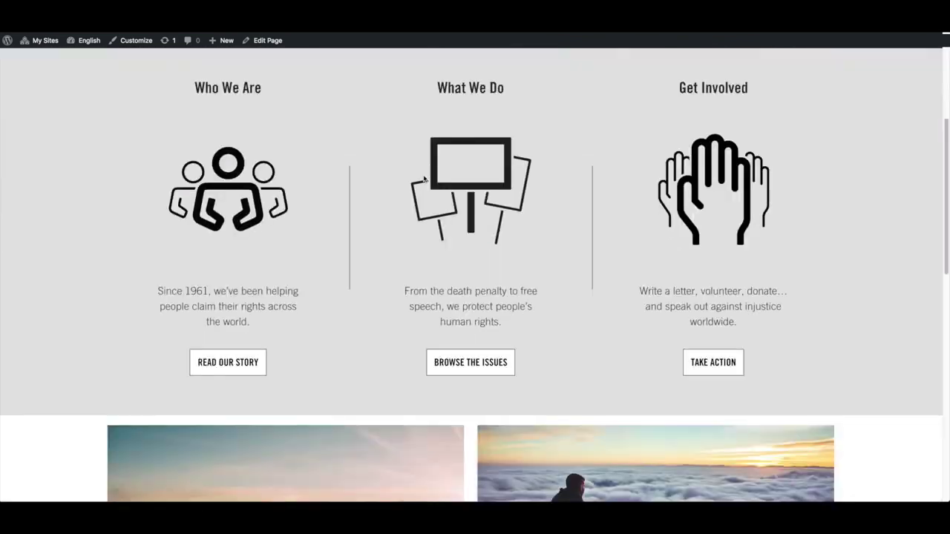
{"action": "scroll", "coordinate": [423, 179], "scroll_direction": "down", "scroll_amount": 1}
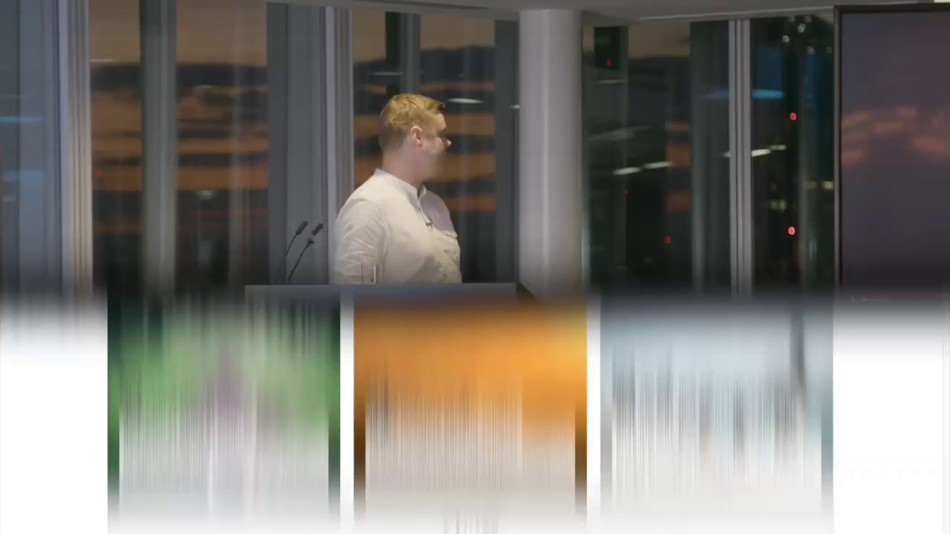